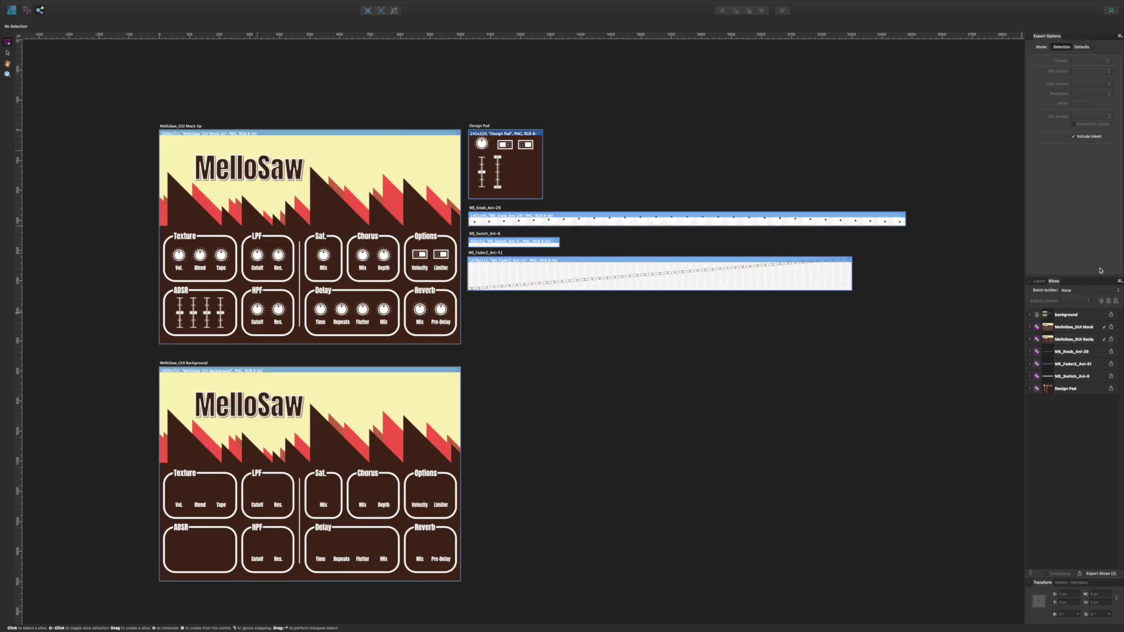
Select the MelloSaw_GUI Mock Up slice for export
click(1077, 326)
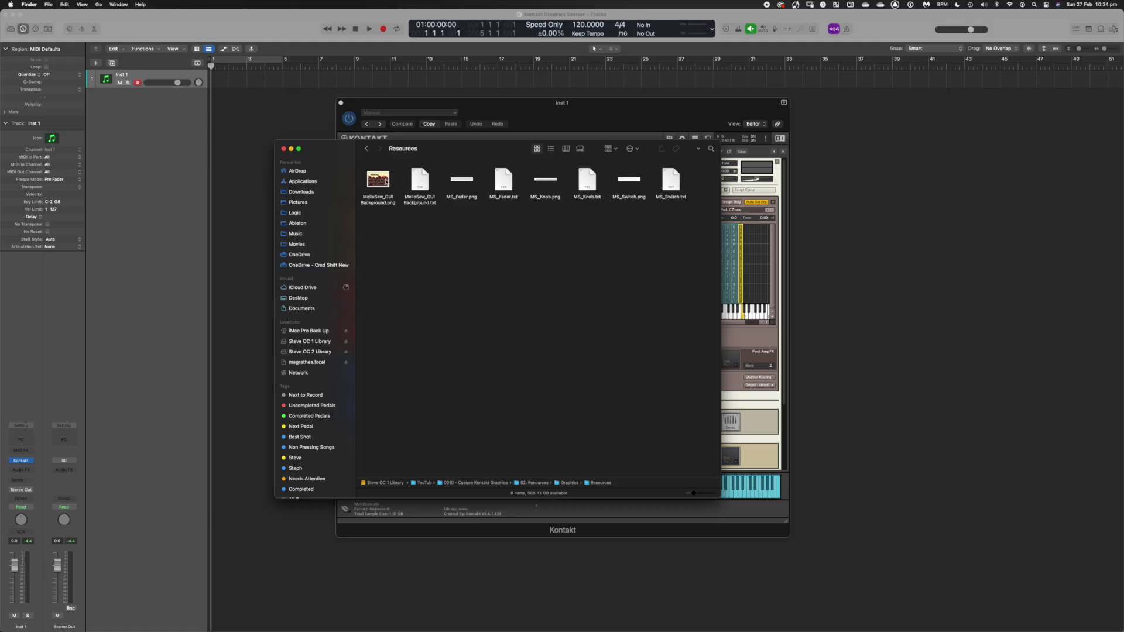
Quick Look the MelloSaw_GUI Background, MS_Fader and MS_Knob PNGs in turn
click(390, 179)
key(space)
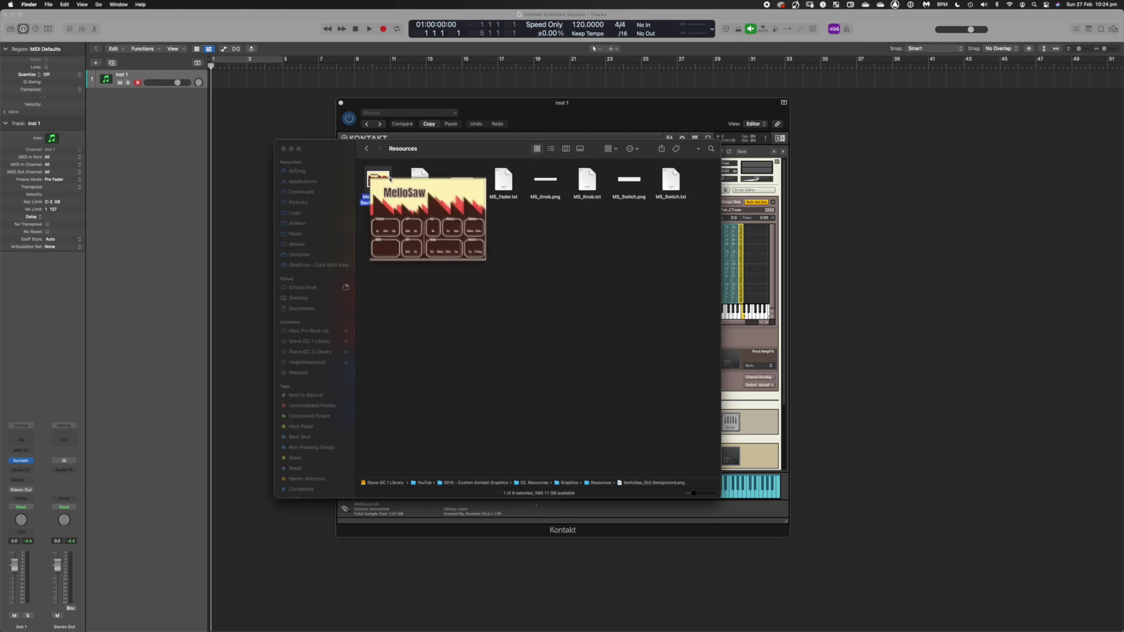
key(space)
click(456, 182)
key(space)
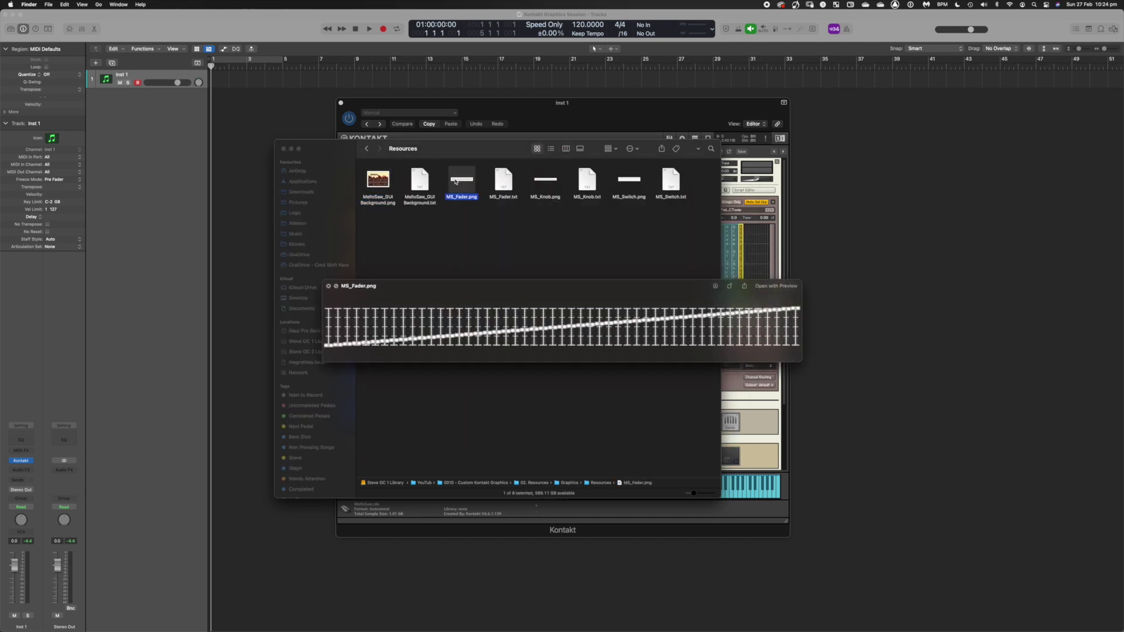
key(space)
click(546, 180)
key(space)
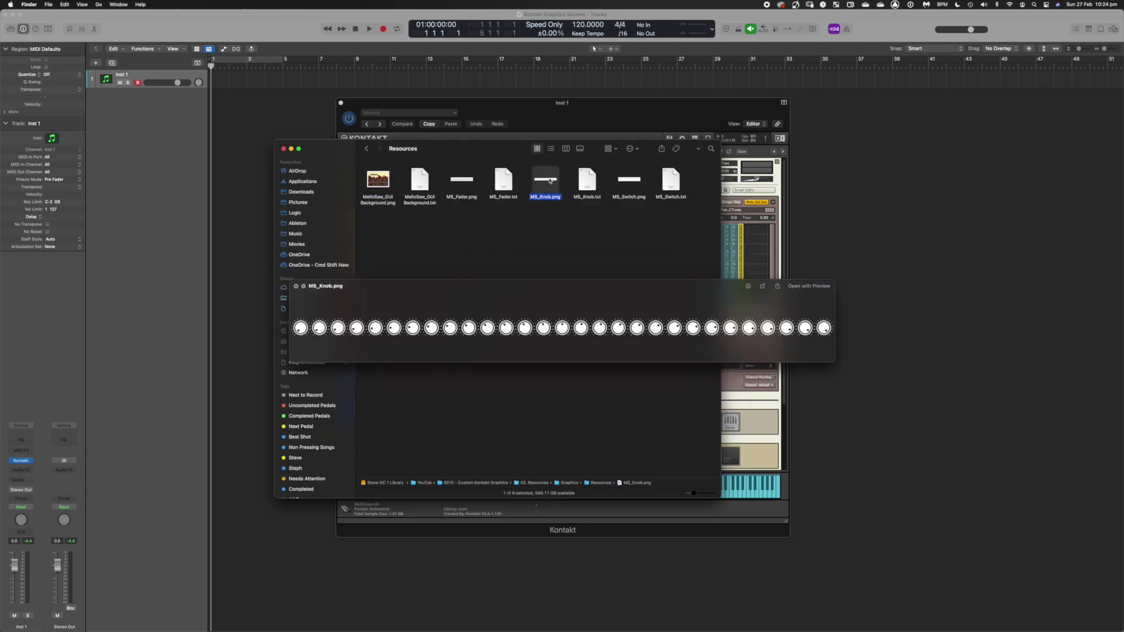
key(space)
key(space)
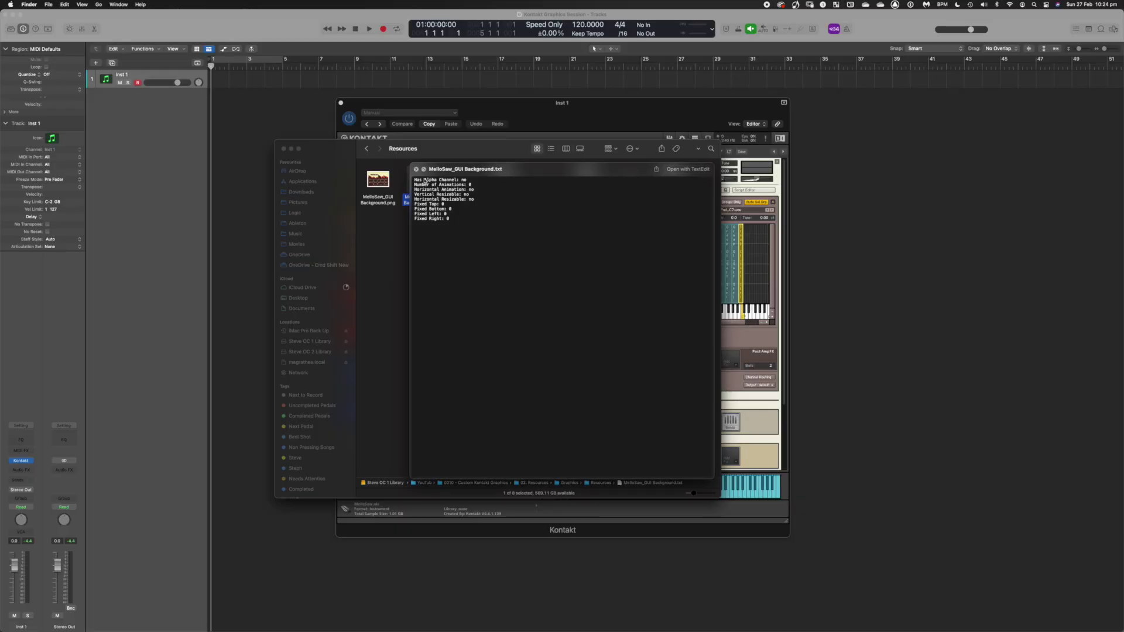
Preview the MS_Fader.txt settings file in Quick Look
key(space)
click(500, 182)
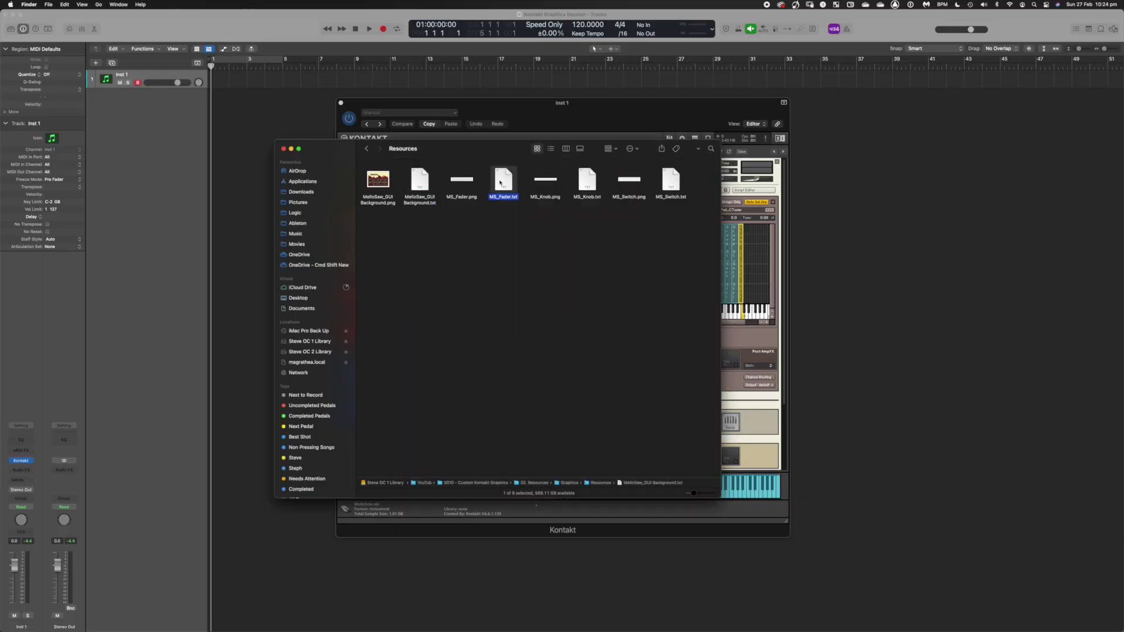
key(space)
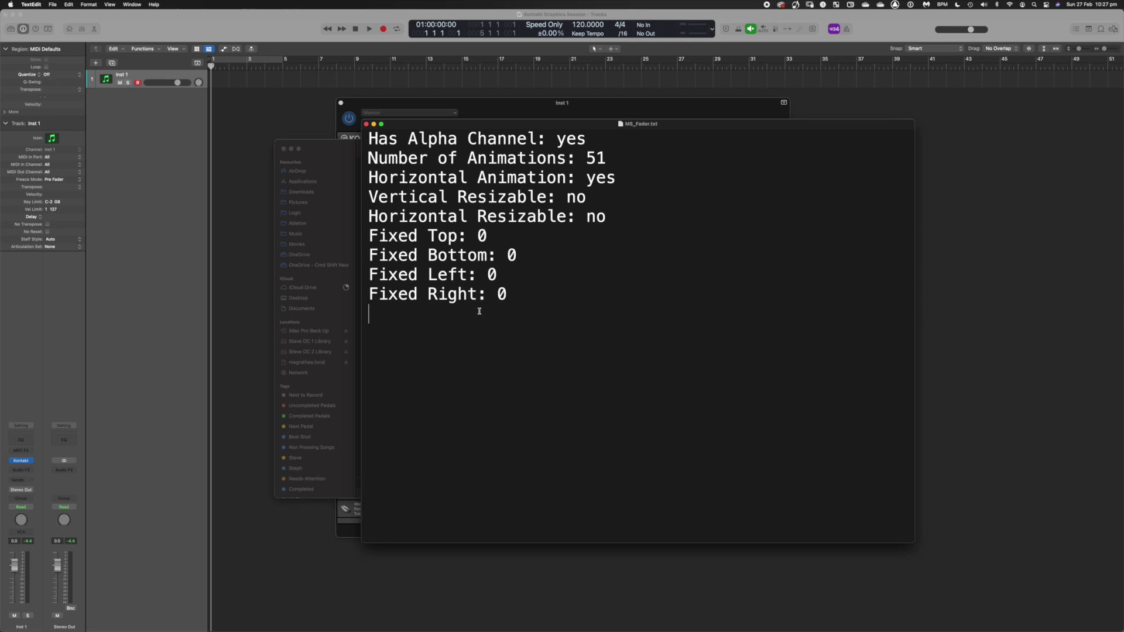
Quit TextEdit to close MS_Fader.txt
key(super+q)
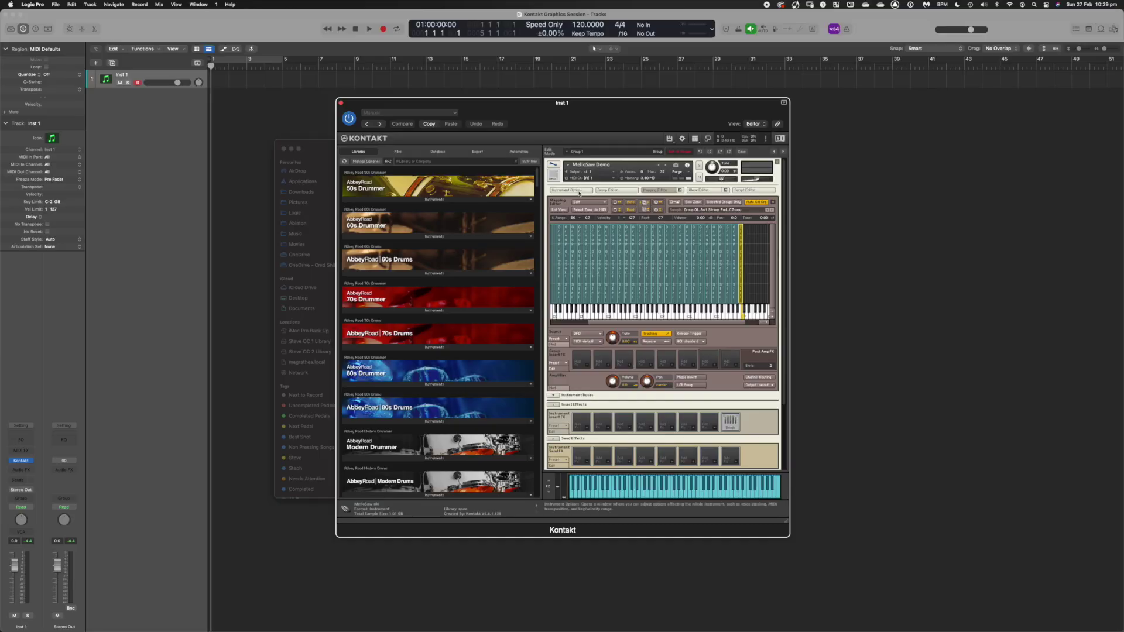
Start a new resource container from the Instrument Options
click(579, 193)
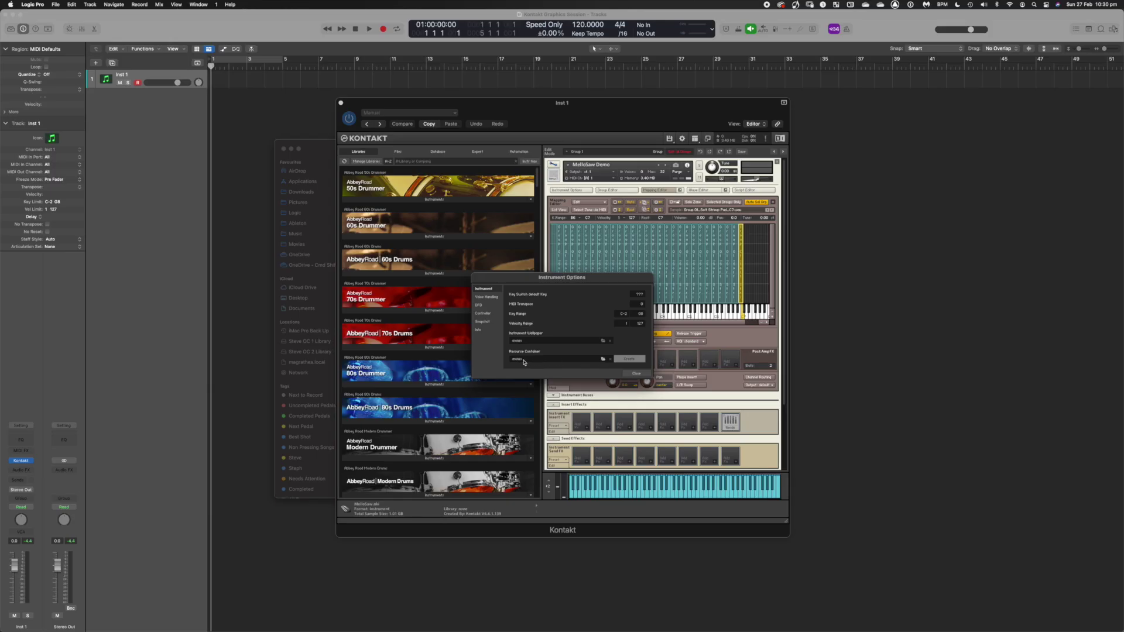
click(620, 358)
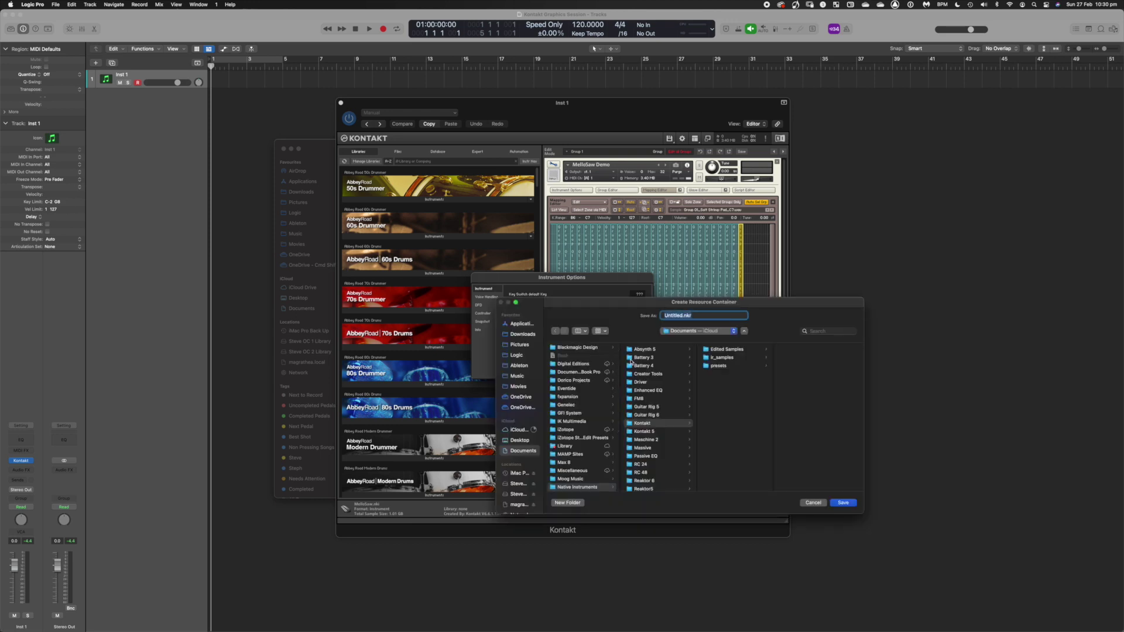
Choose the project's 02. Resources > Instrument > Kontakt folder as the save location
click(519, 484)
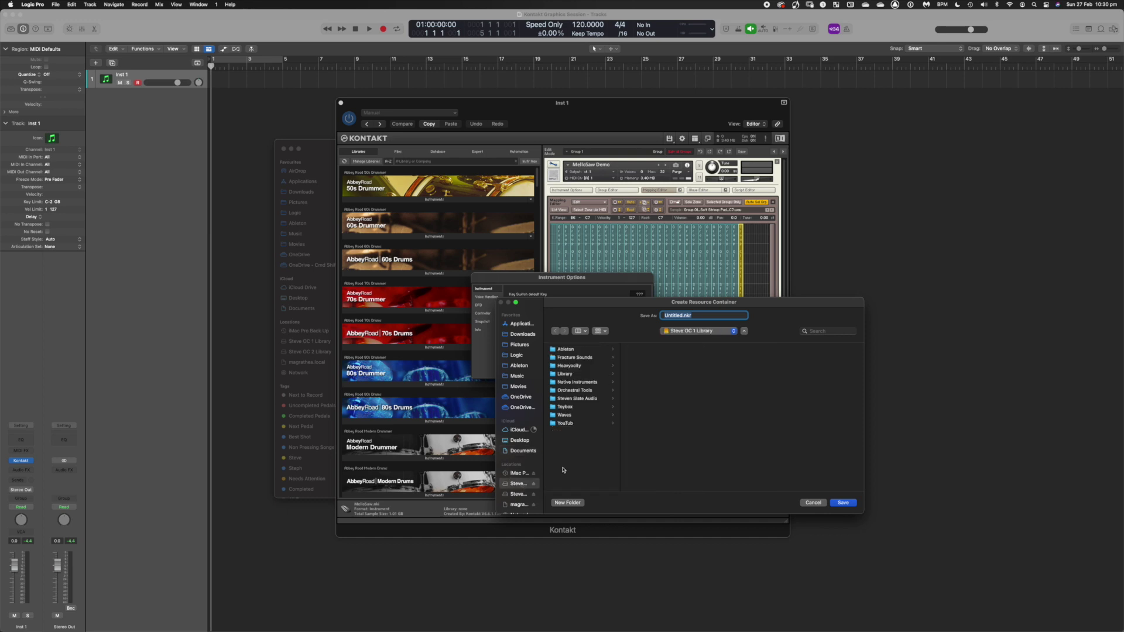
click(592, 423)
click(659, 350)
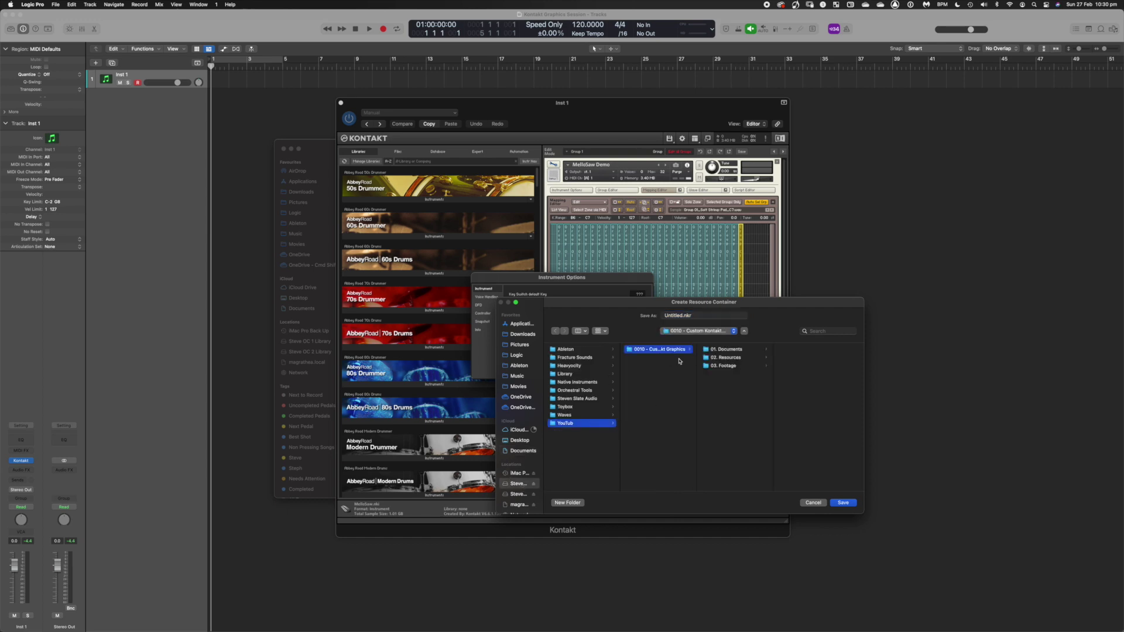
click(746, 366)
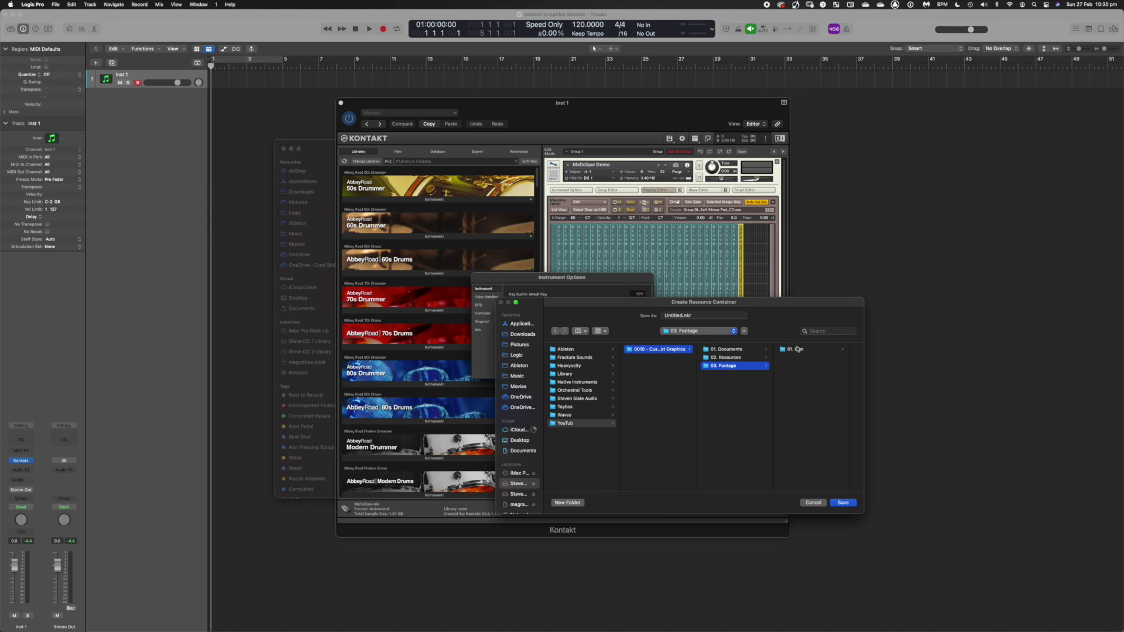
key(Up)
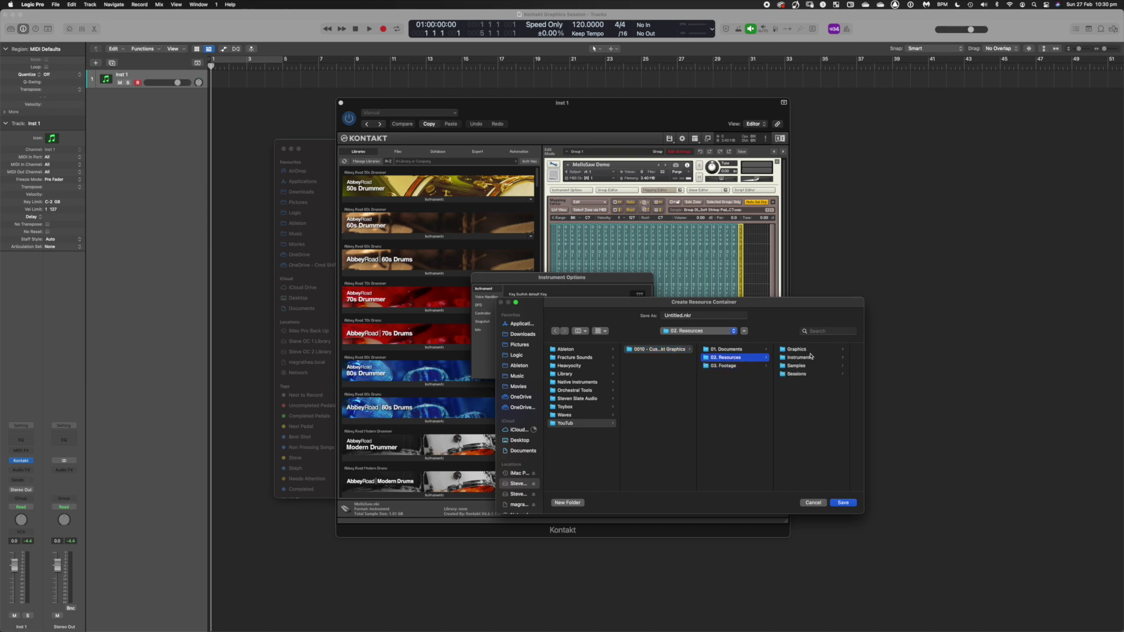
click(798, 358)
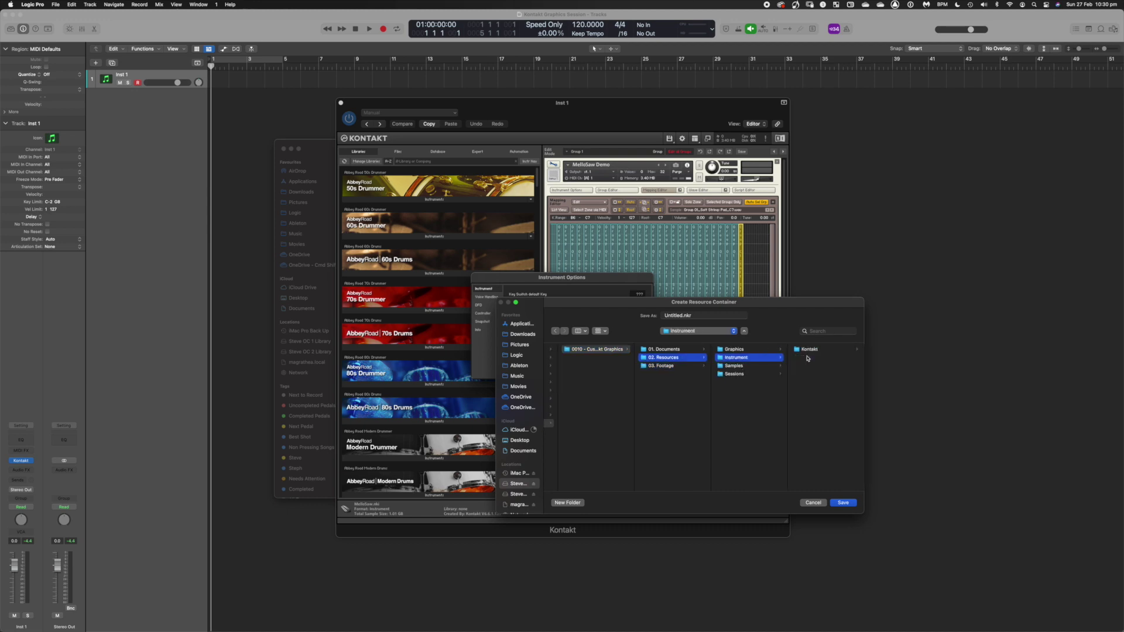
click(810, 349)
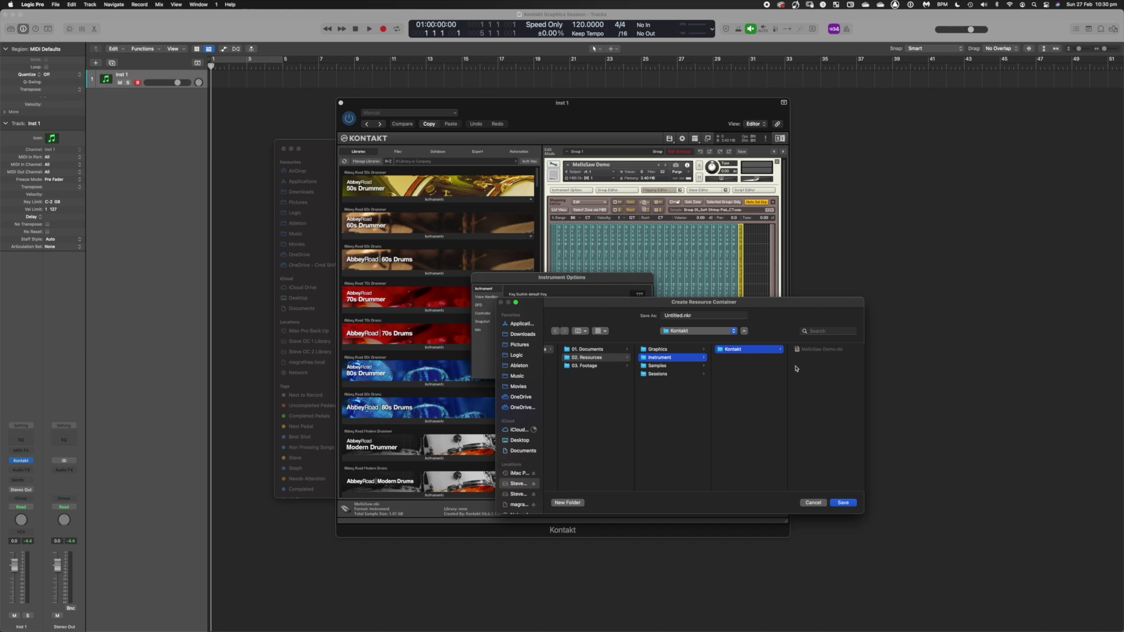
Name the container MelloSaw Demo and save it as MelloSaw Demo.nkr
double_click(683, 316)
text(MelloSaw Demo)
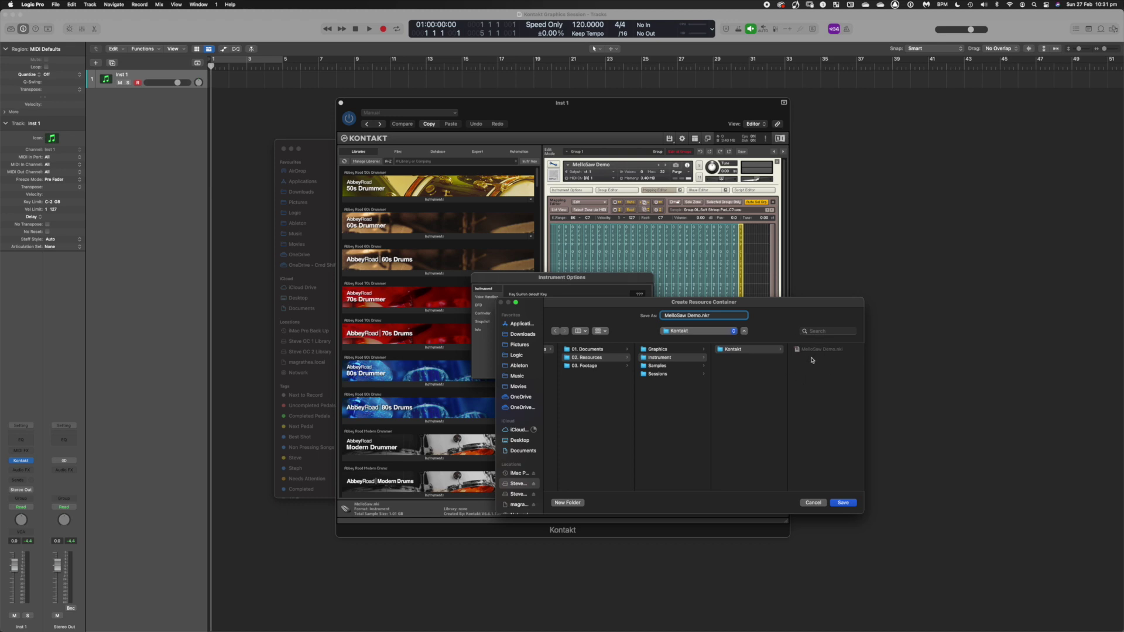
click(846, 503)
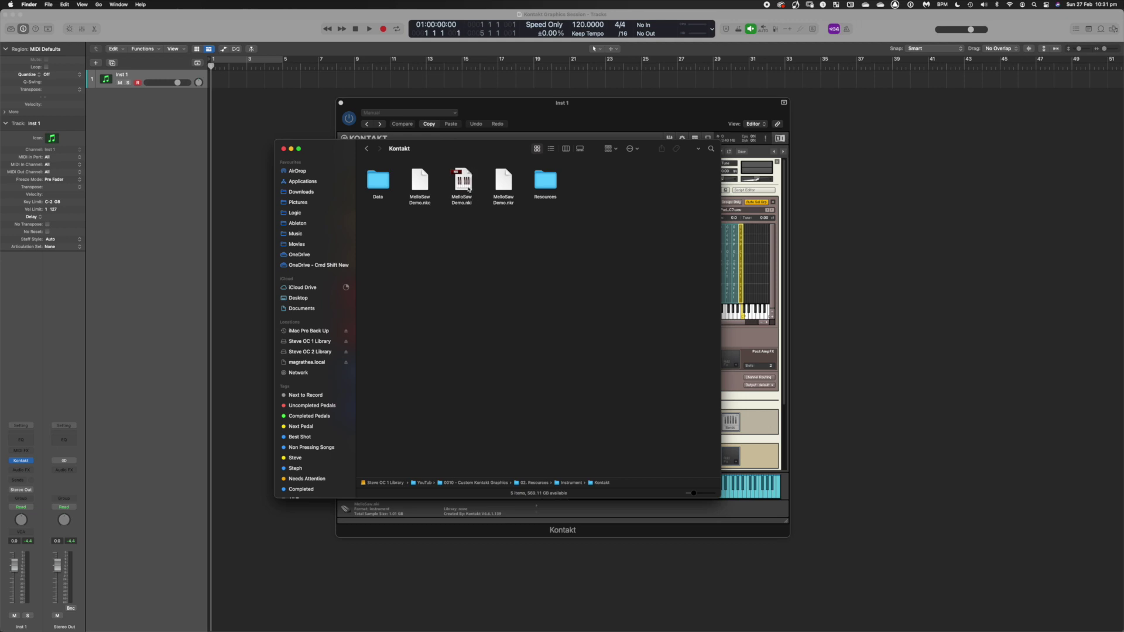
Open the new Resources folder to check the GUI images, then return to Kontakt
double_click(553, 185)
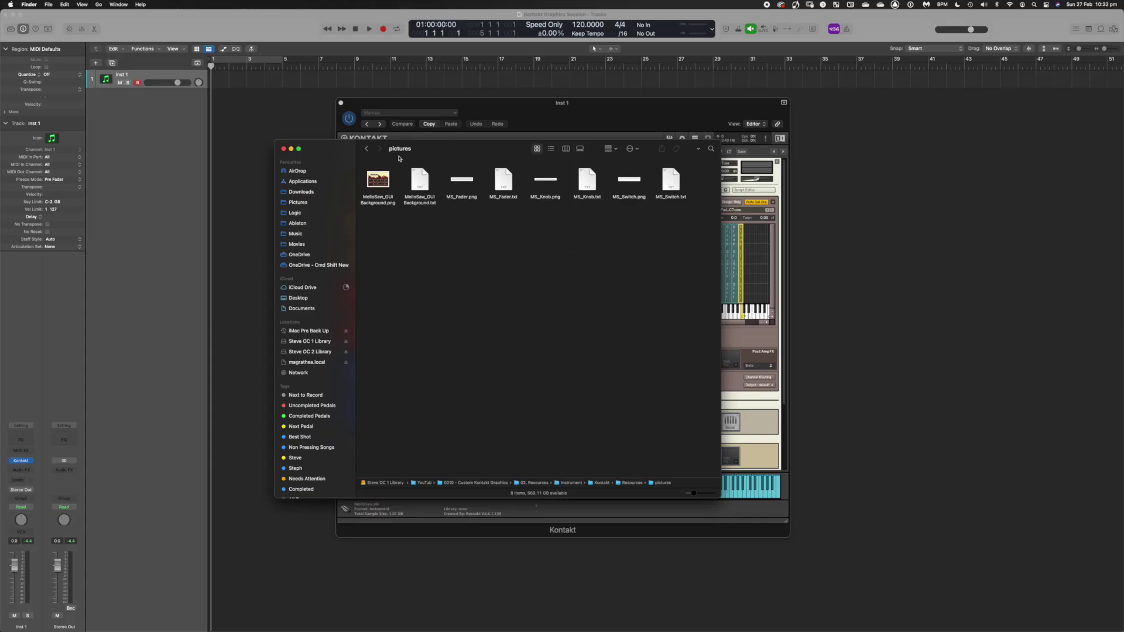
click(510, 112)
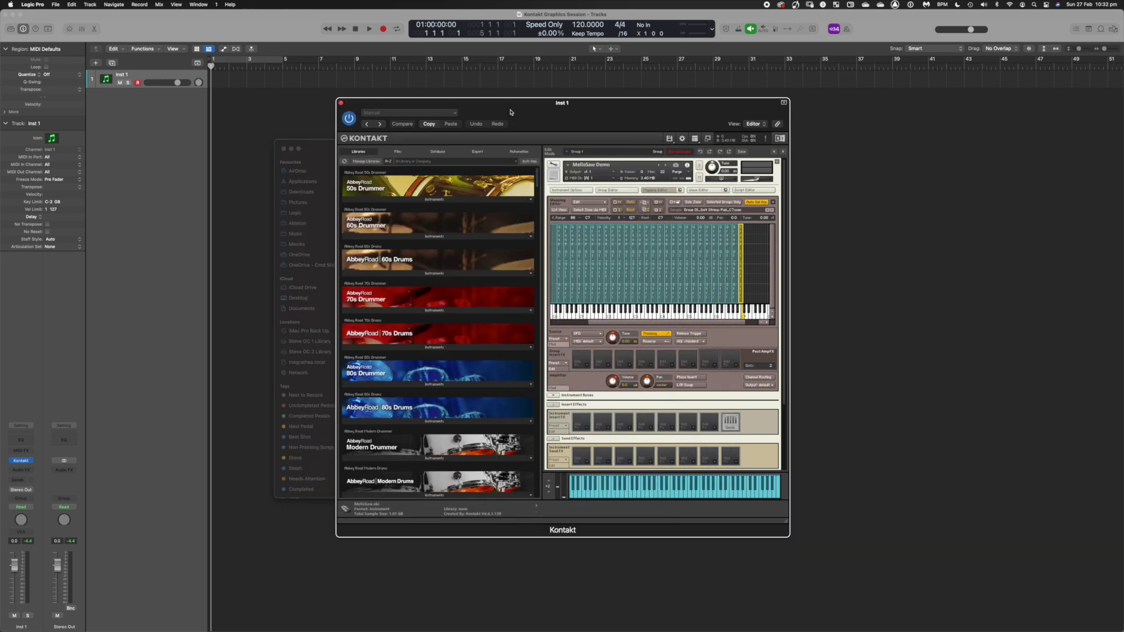
Recreate the resource container from Instrument Options, saving as MelloSaw Demo.nkr
click(585, 191)
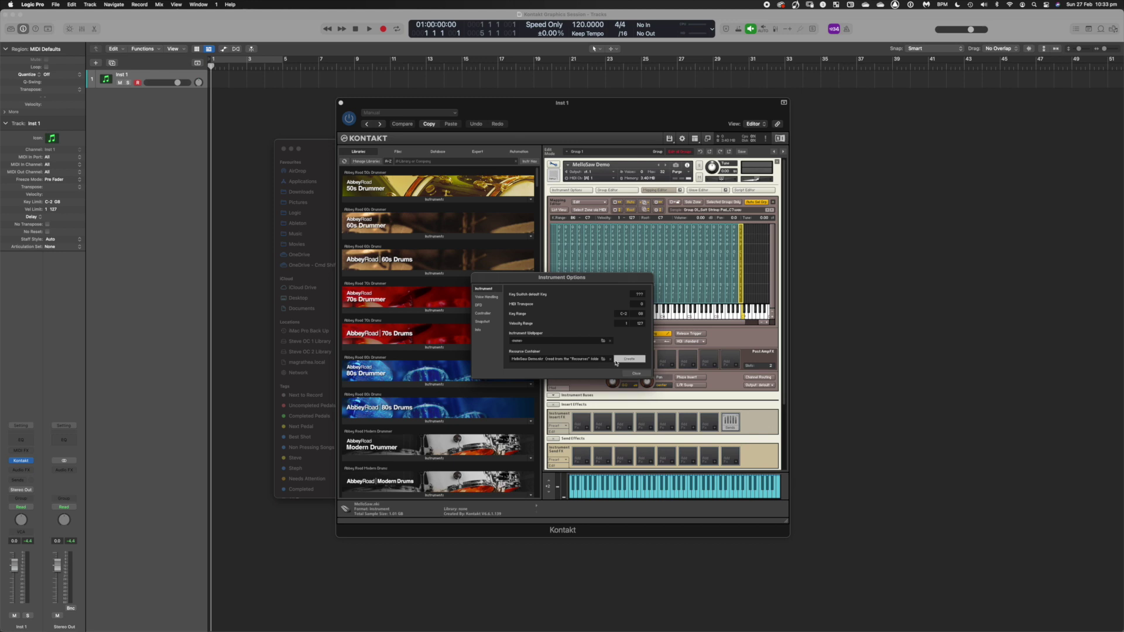
click(629, 359)
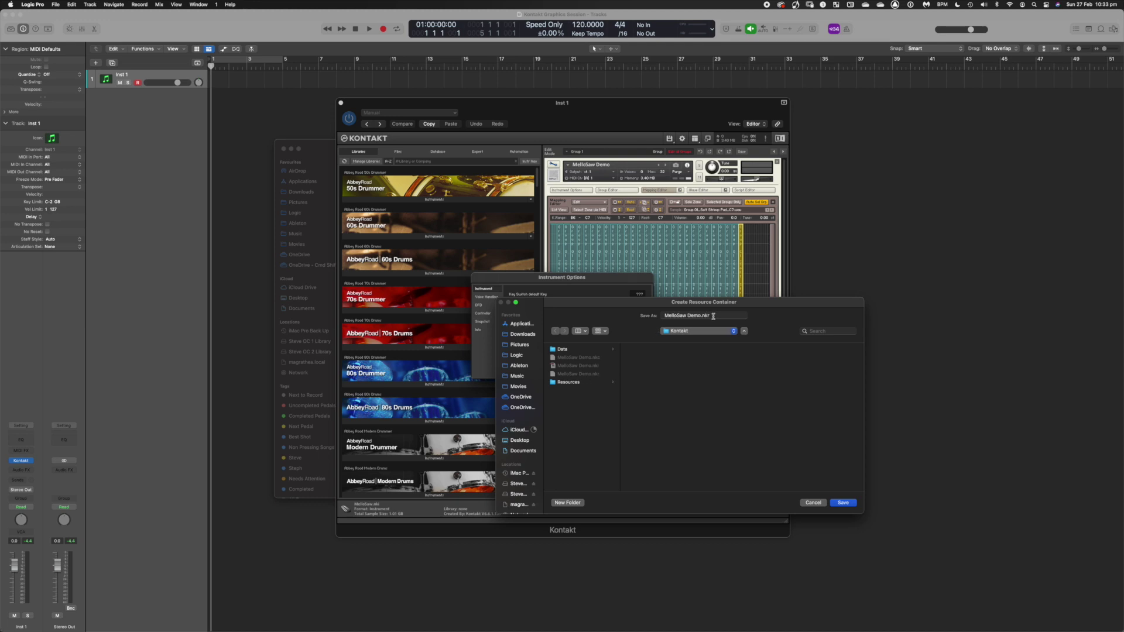
click(849, 504)
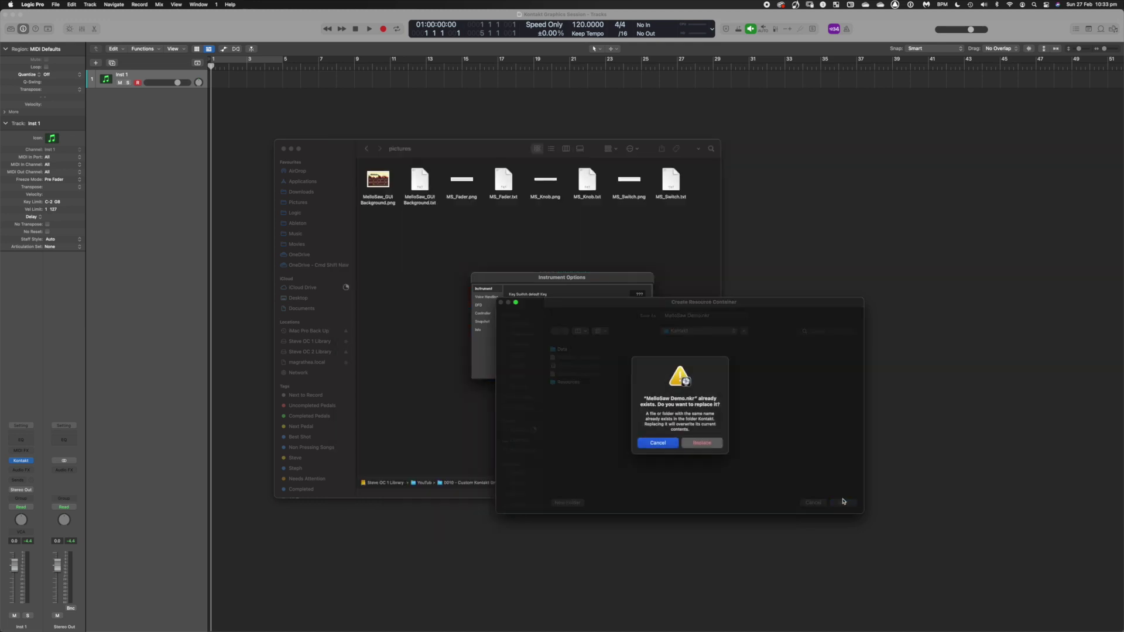